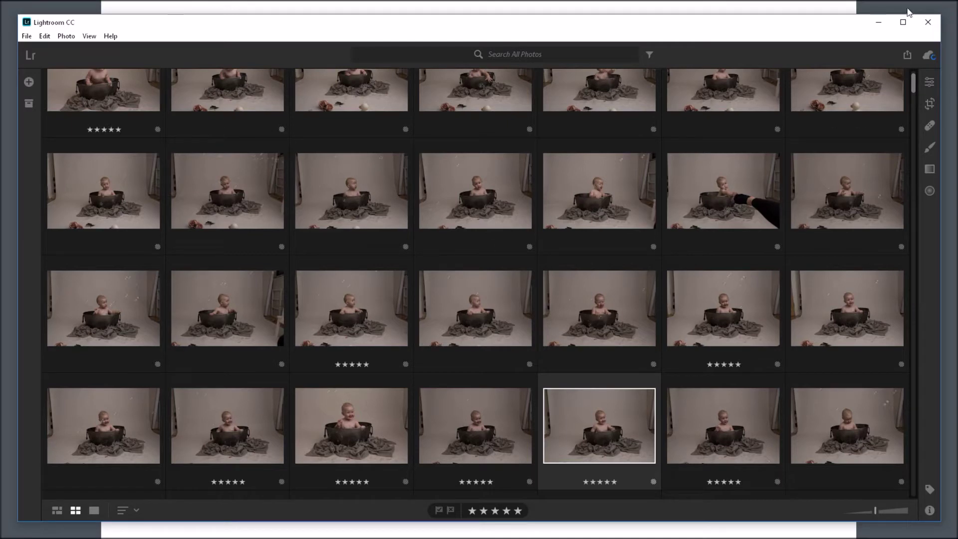
Step: Maximize the Lightroom CC window and browse the photo grid, previewing one shot
click(903, 23)
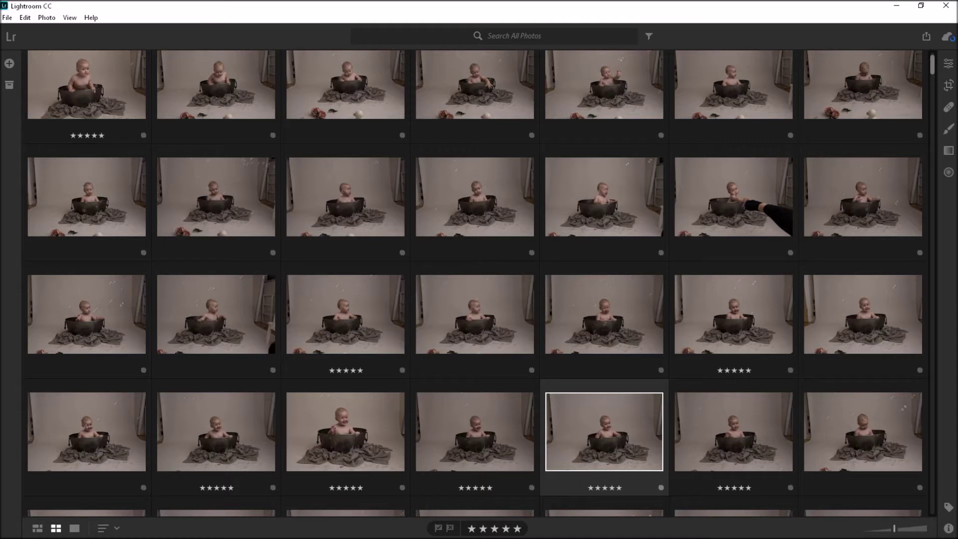
scroll(475, 282, down, 1)
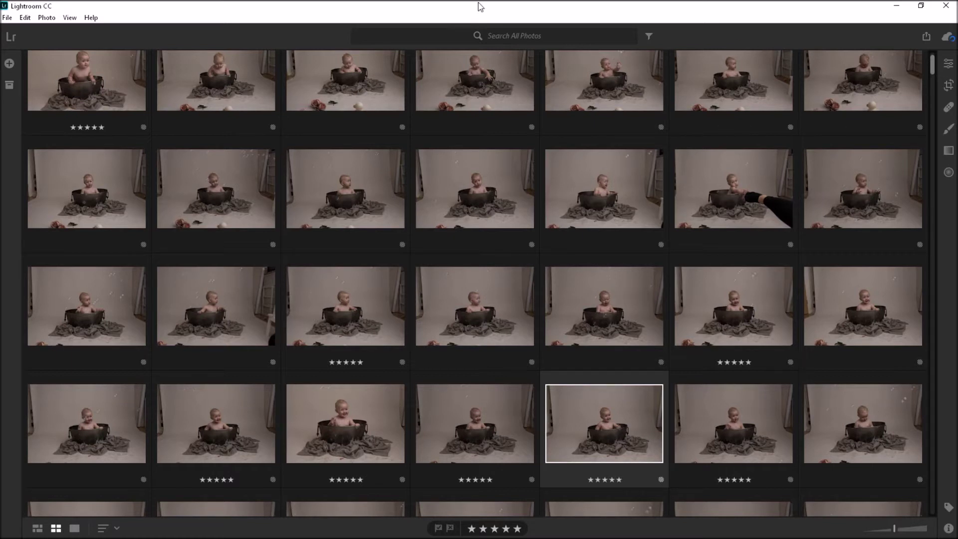
scroll(357, 243, down, 1)
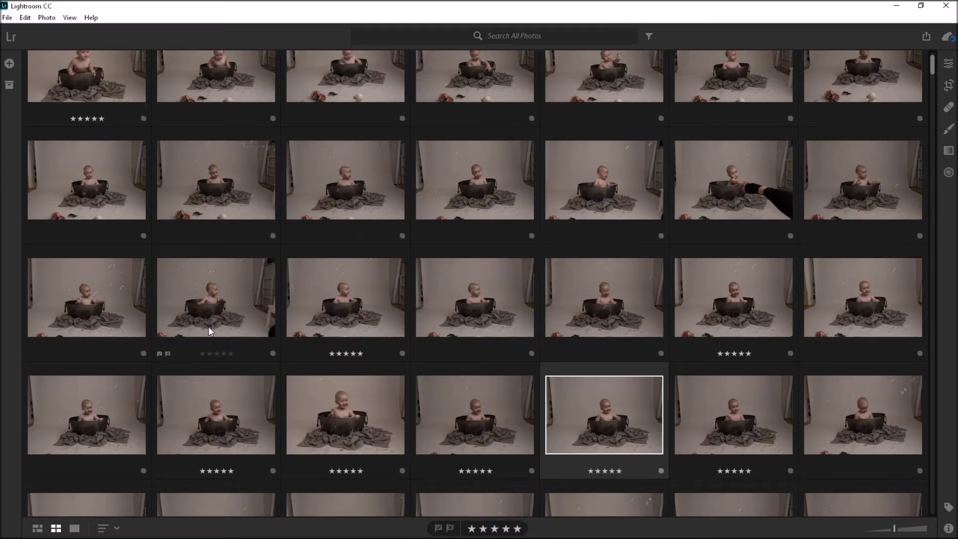
scroll(209, 330, down, 1)
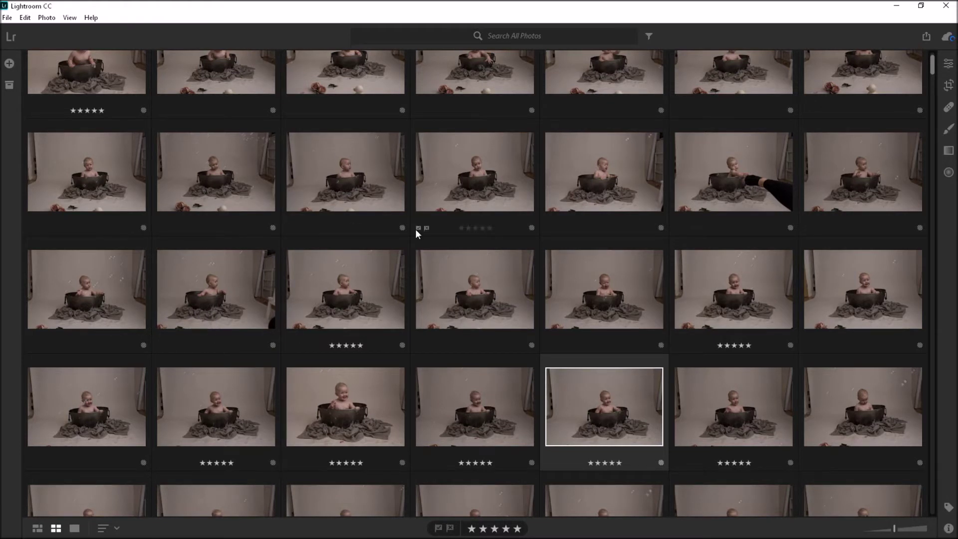
click(487, 173)
scroll(534, 288, down, 1)
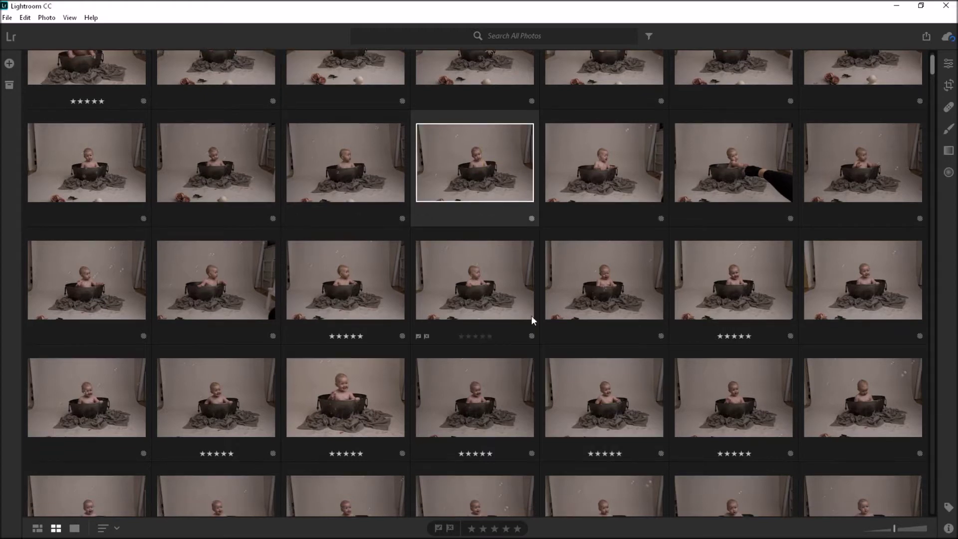
scroll(535, 370, up, 5)
scroll(541, 367, down, 3)
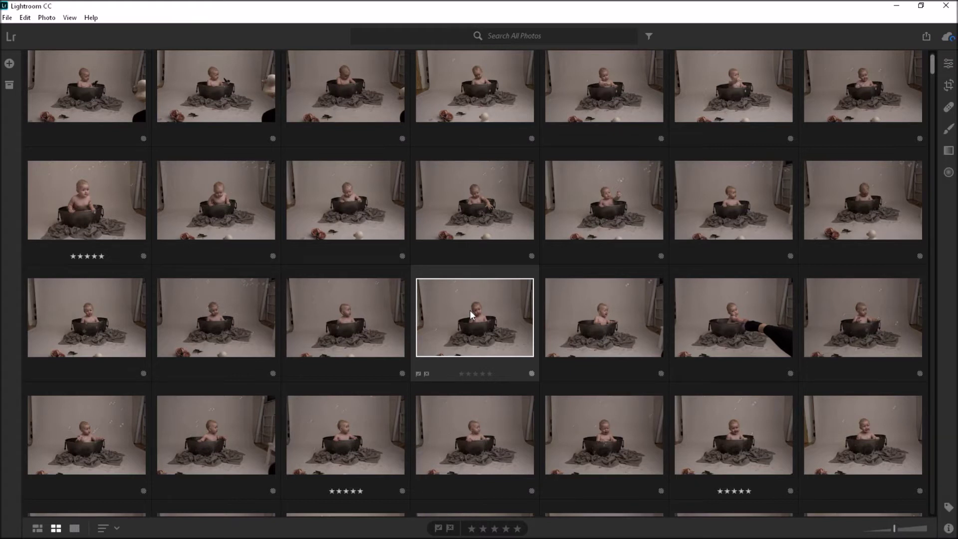
scroll(470, 311, down, 1)
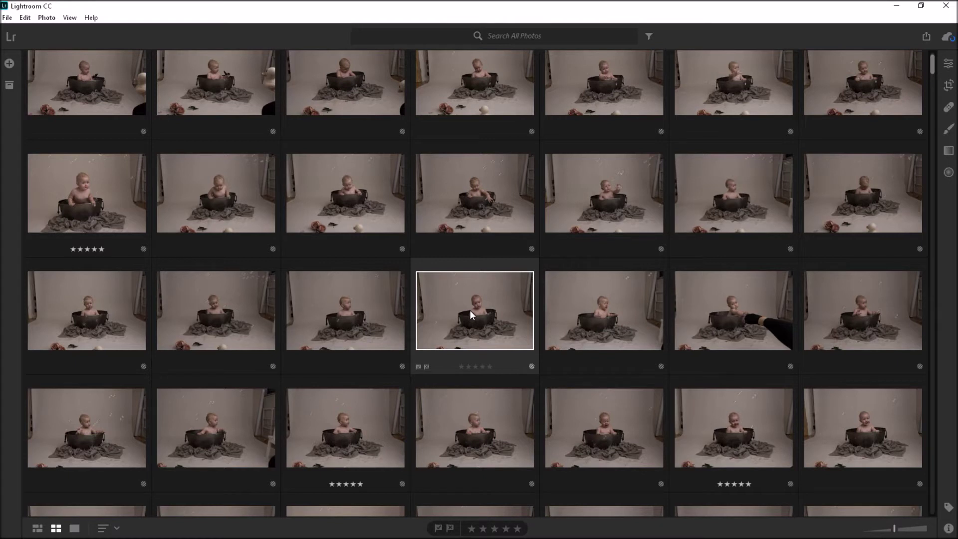
Step: Select the close-up five-star baby-in-bucket photo and switch the library to square grid layout
click(124, 188)
scroll(455, 205, down, 1)
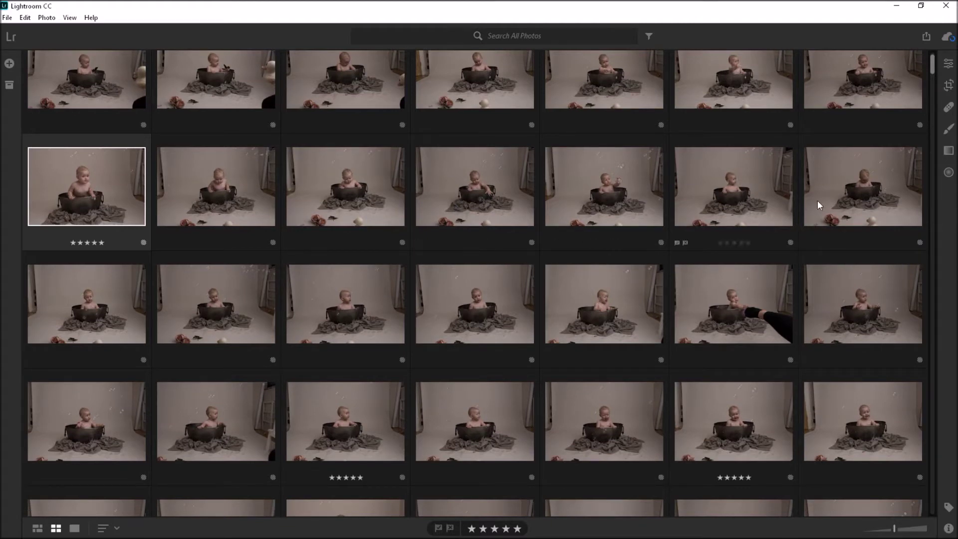
scroll(689, 280, up, 3)
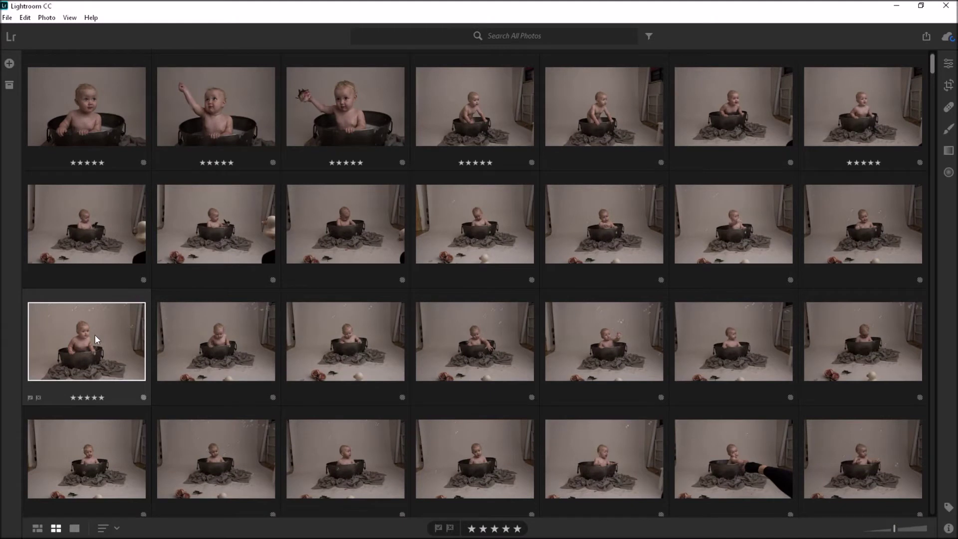
scroll(95, 335, down, 1)
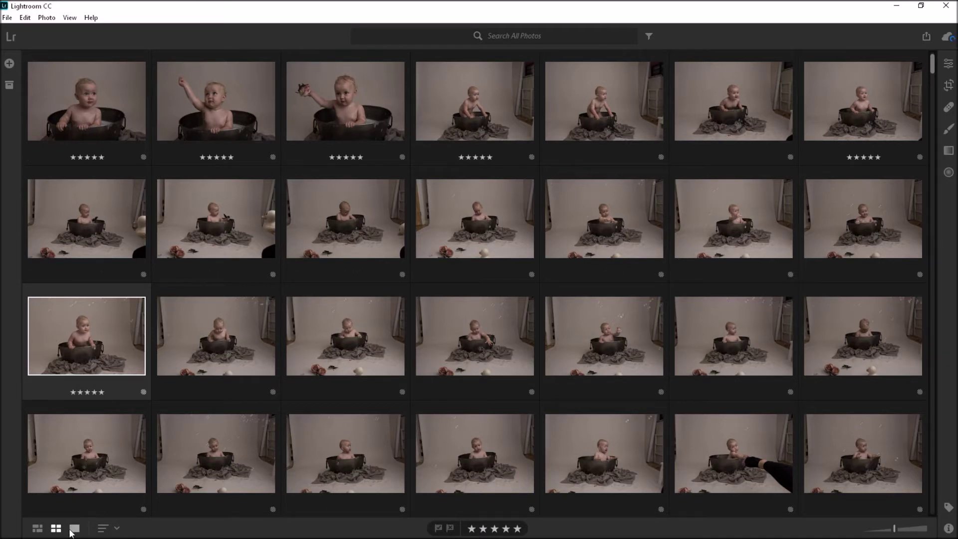
click(37, 529)
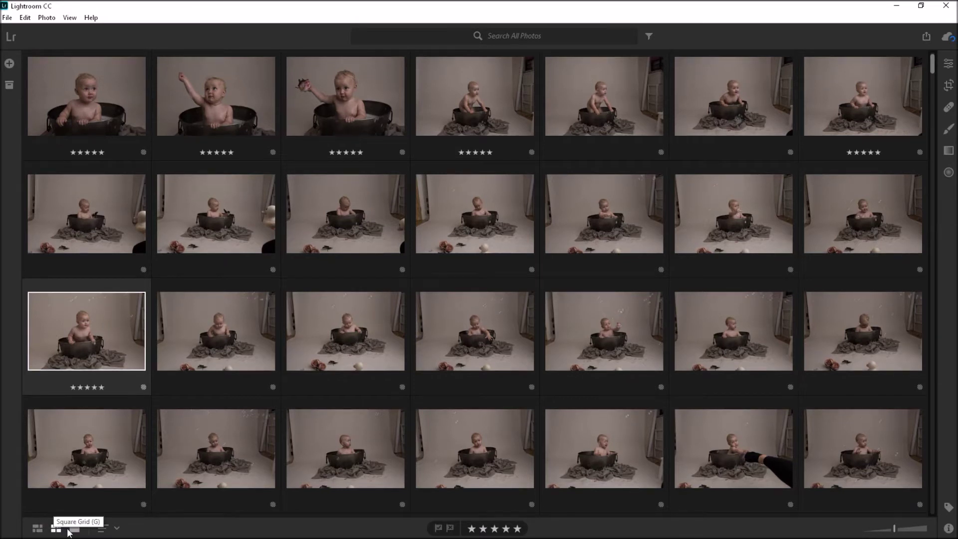
Step: Show the selected bucket photo in Detail view with its Edit adjustments open
click(75, 528)
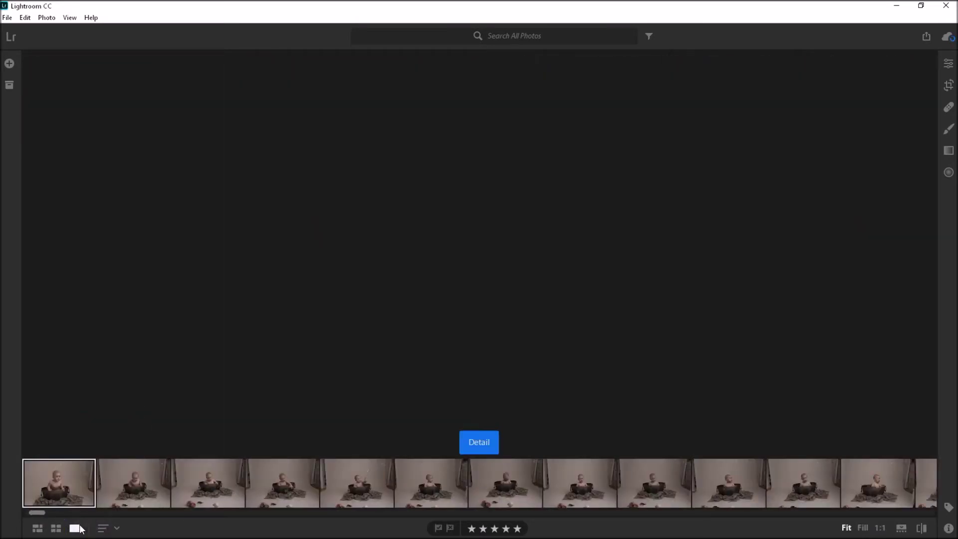
click(70, 485)
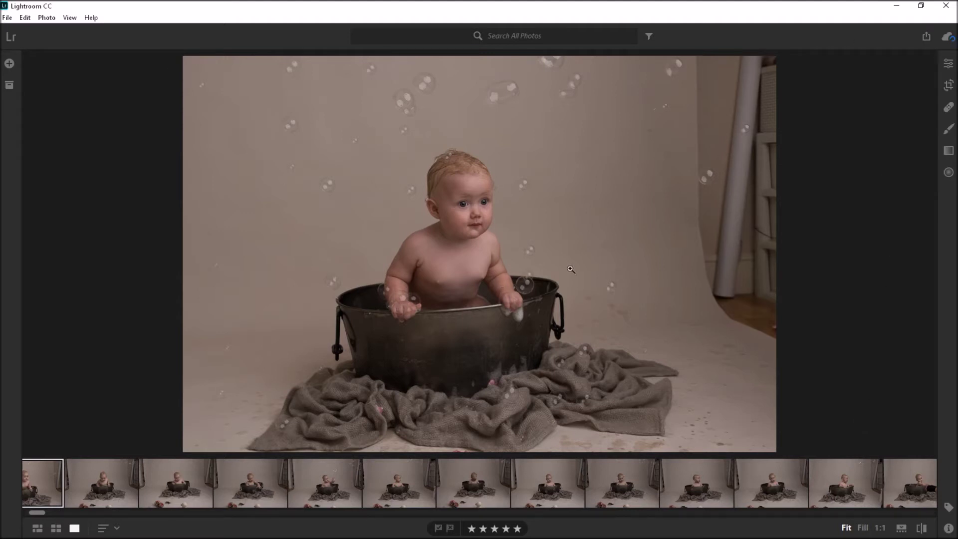
click(948, 65)
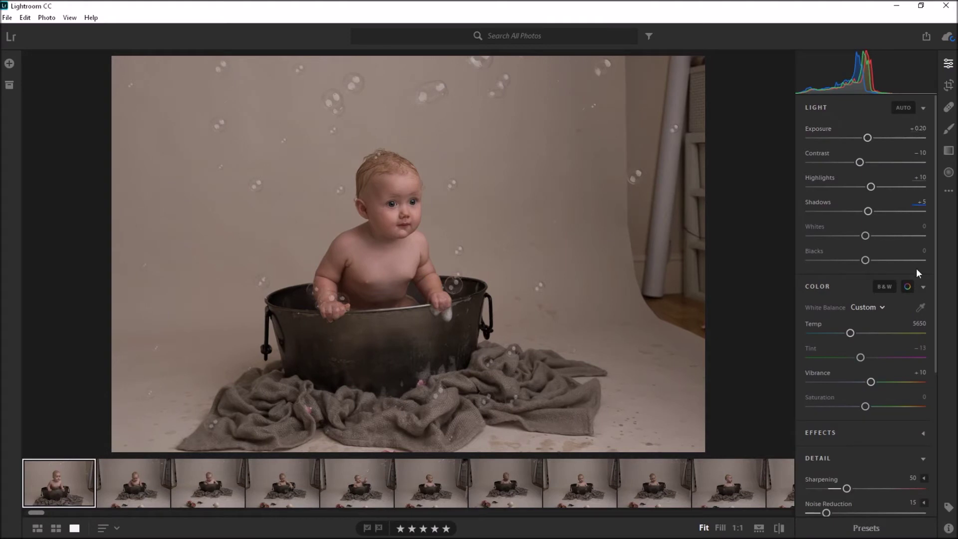
Step: Step through neighbouring photos with the arrow keys, then return to the first baby-in-bucket photo
scroll(900, 300, down, 3)
scroll(899, 305, up, 3)
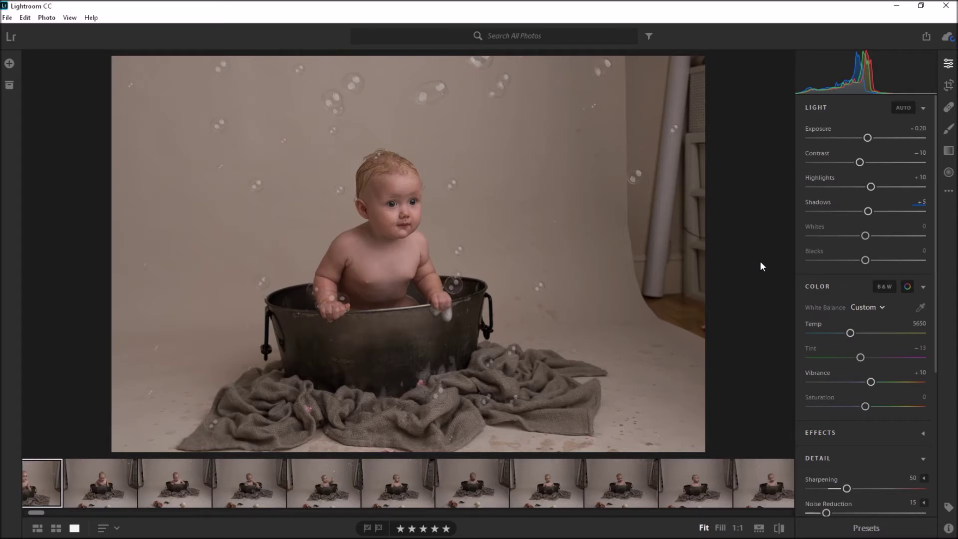
key(Right)
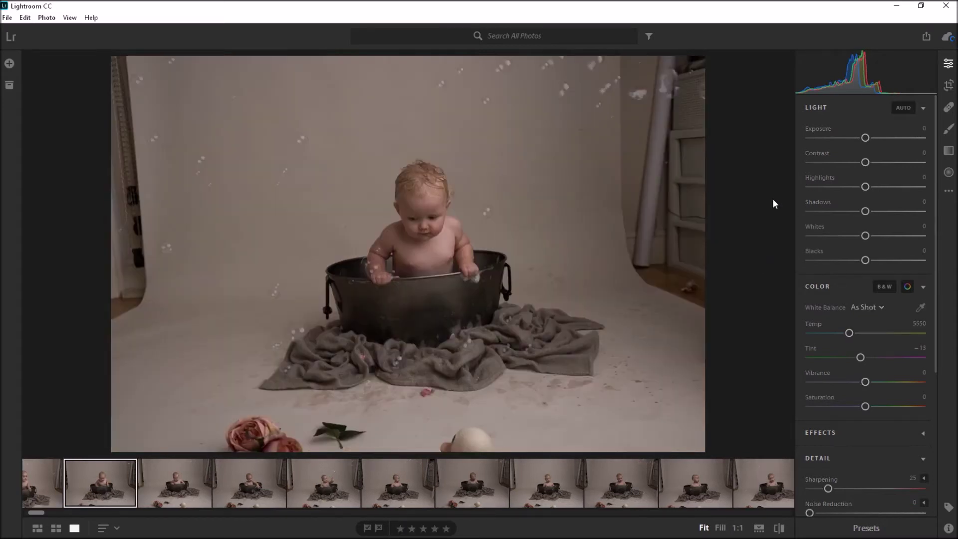
key(Left)
key(Right)
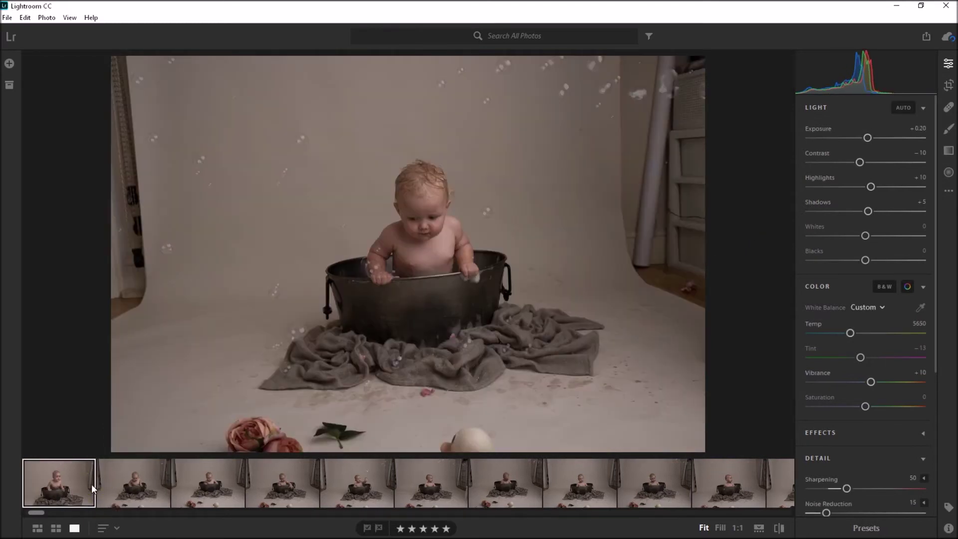
click(71, 479)
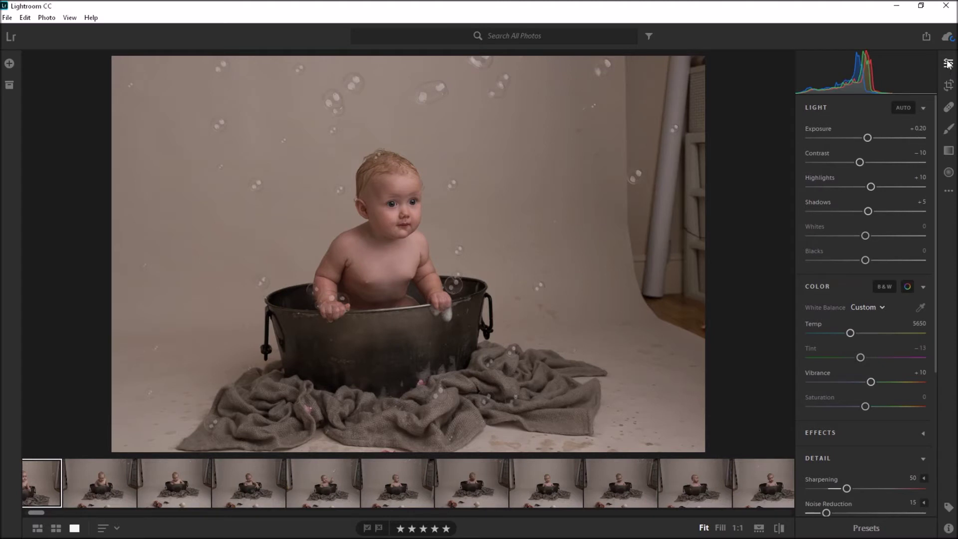
Step: Look through the Crop, Healing, Brush, Linear and Radial Gradient tools, then bring up the Presets panel
click(948, 86)
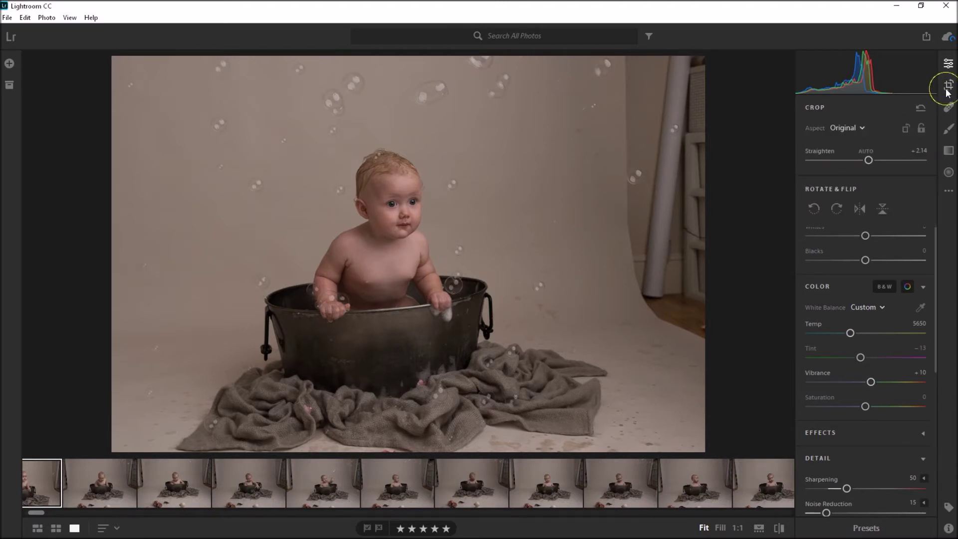
click(949, 107)
click(948, 128)
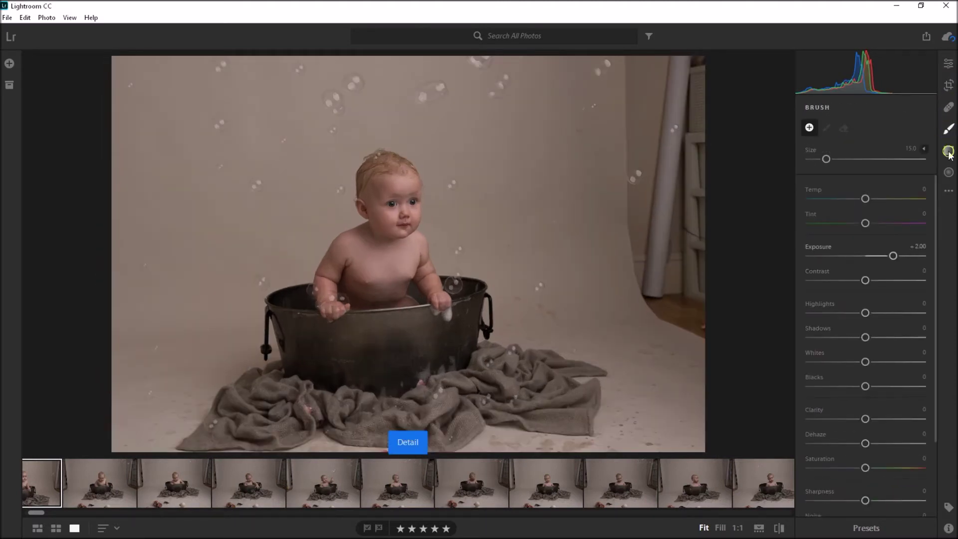
click(948, 151)
click(949, 172)
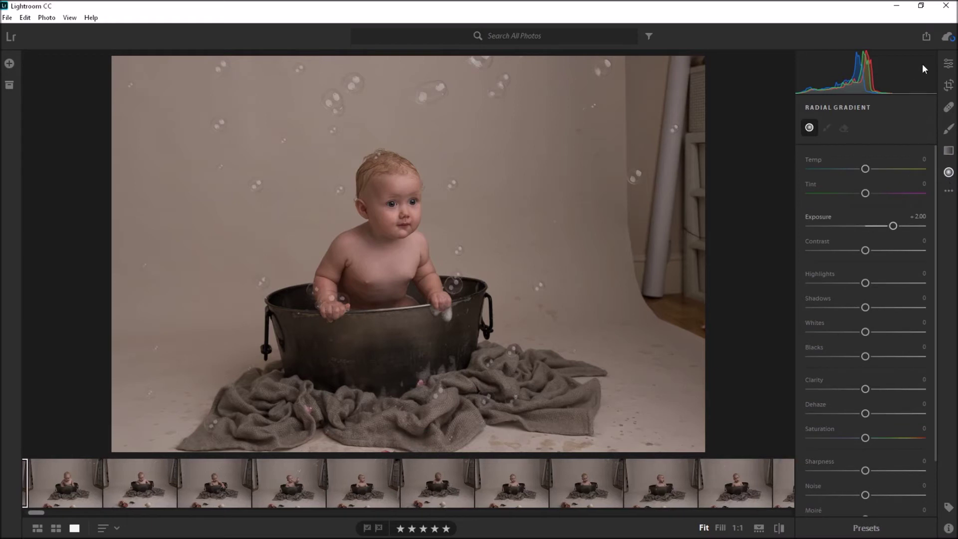
click(948, 64)
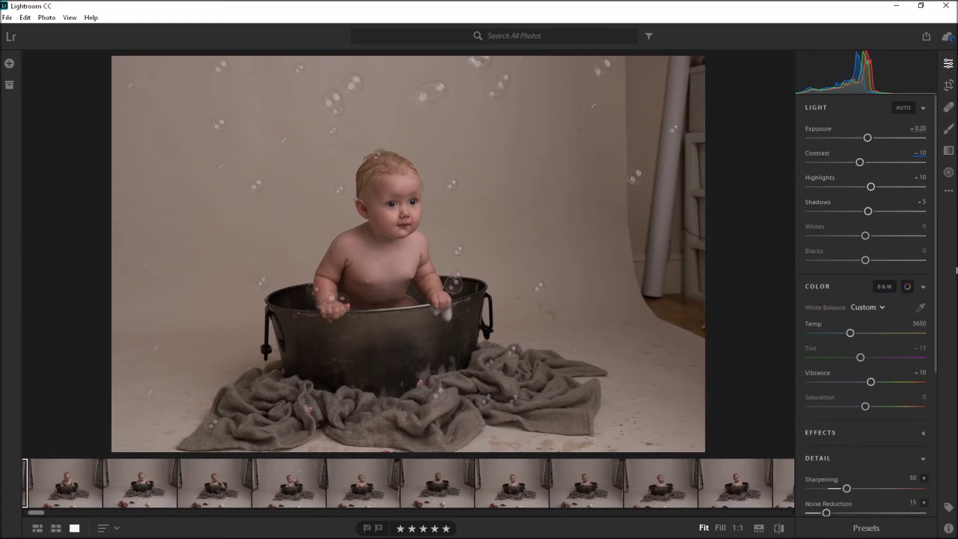
drag(936, 289, 938, 455)
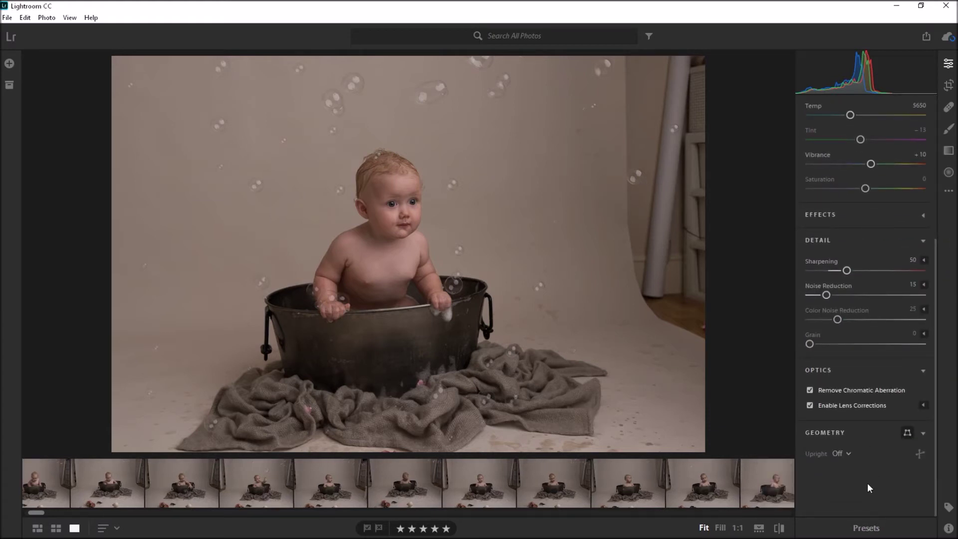
click(876, 530)
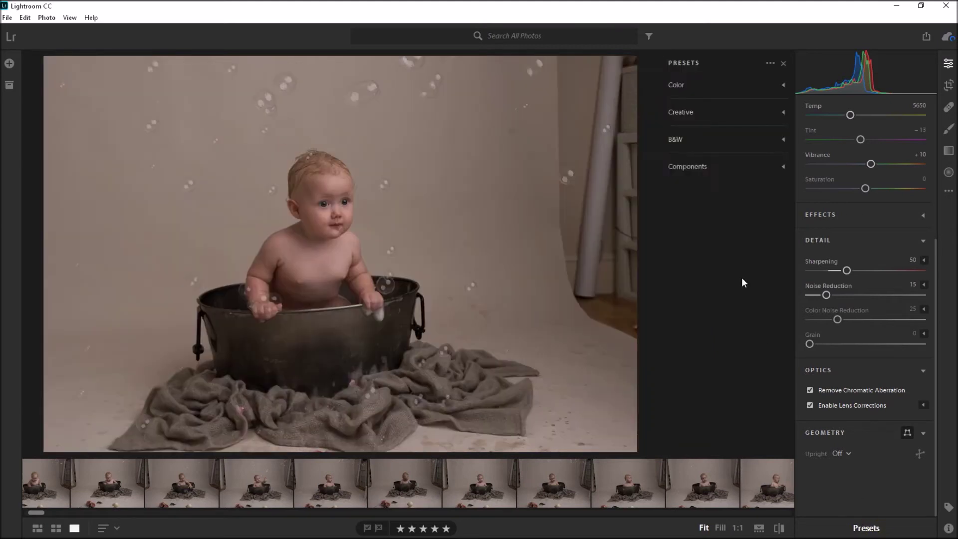
Step: Open the Develop Presets folder in File Explorer with Open Presets Folder and move it aside
click(771, 64)
click(766, 109)
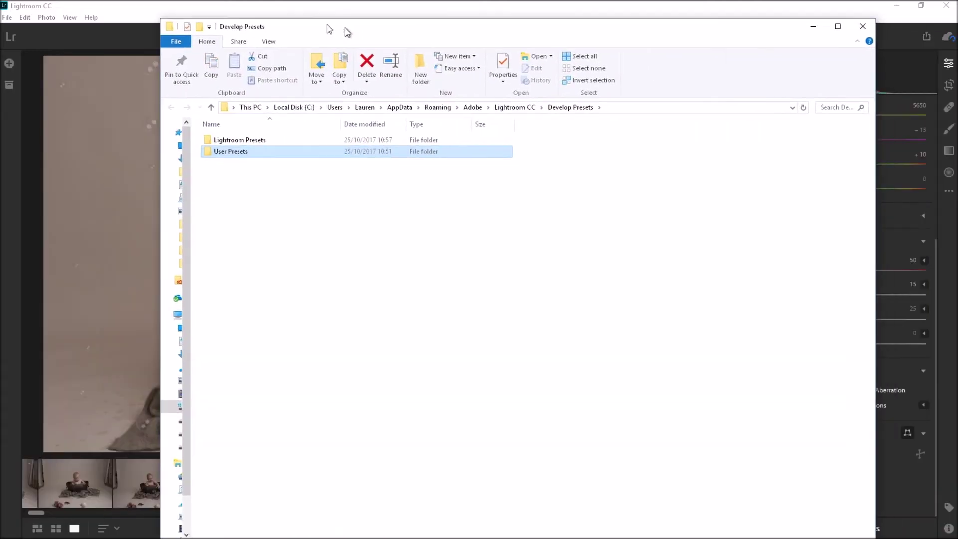
drag(347, 30, 282, 28)
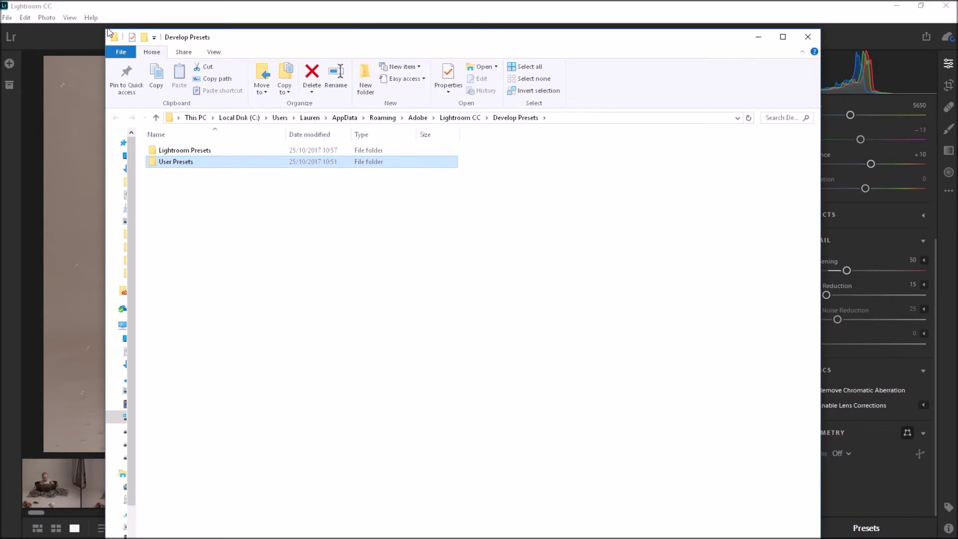
Step: Rearrange the Explorer windows and drag the preset files into Develop Presets
drag(120, 39, 285, 186)
drag(445, 202, 396, 89)
scroll(407, 483, down, 1)
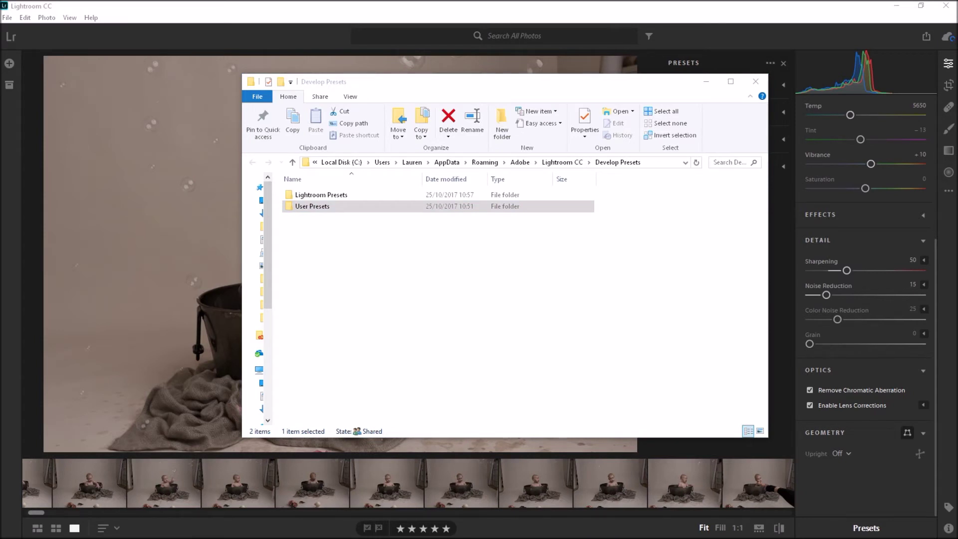
scroll(407, 483, down, 1)
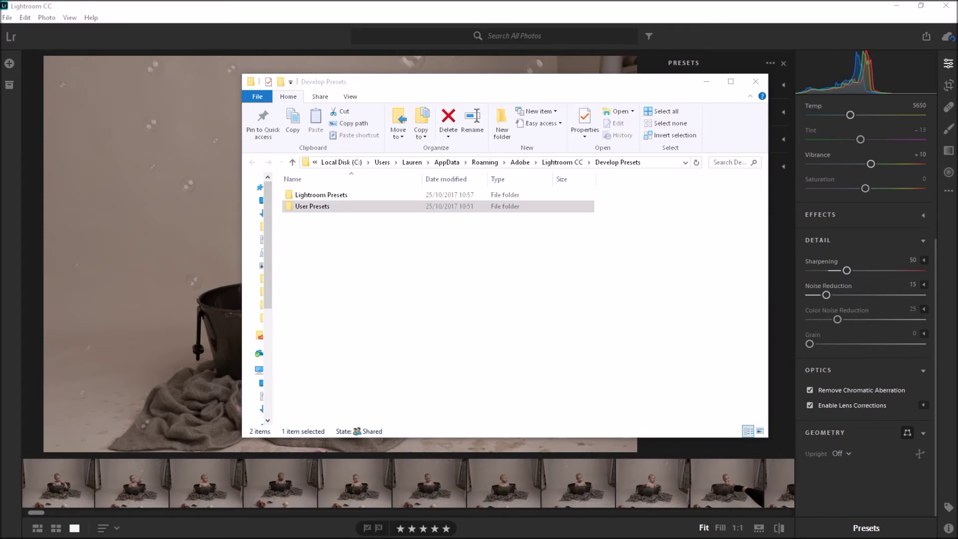
drag(156, 272, 358, 289)
Step: Copy the LSP newborn preset folder into Develop Presets, then close Explorer and Lightroom CC
click(300, 208)
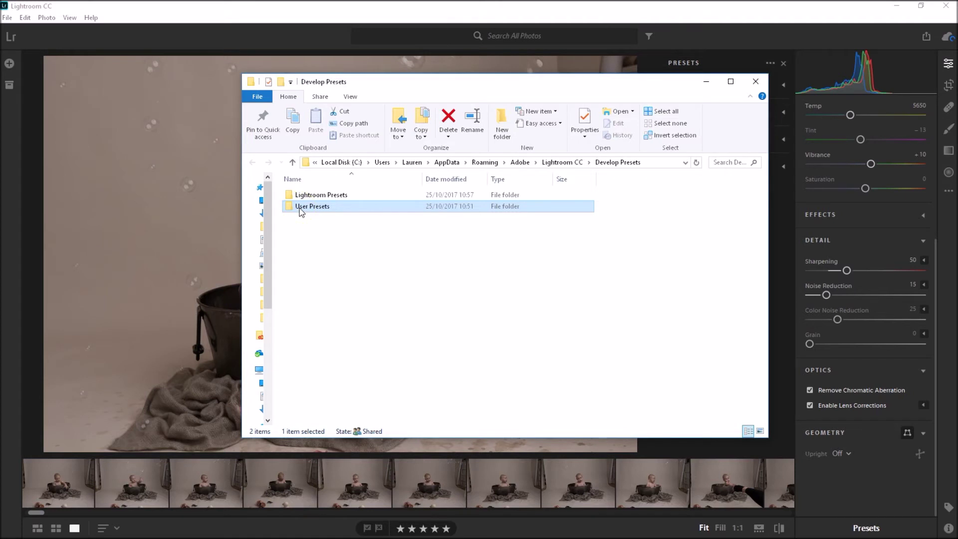
scroll(407, 483, down, 1)
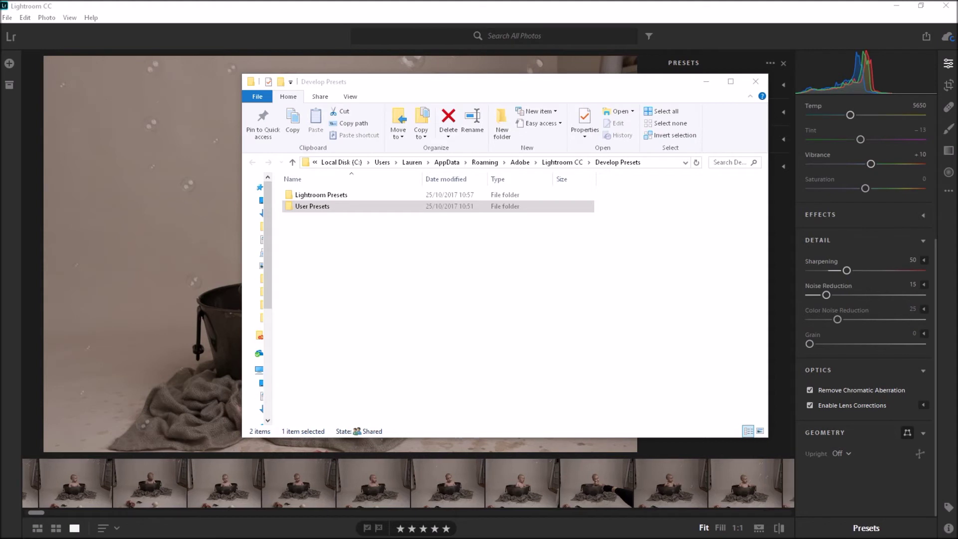
drag(584, 322, 427, 252)
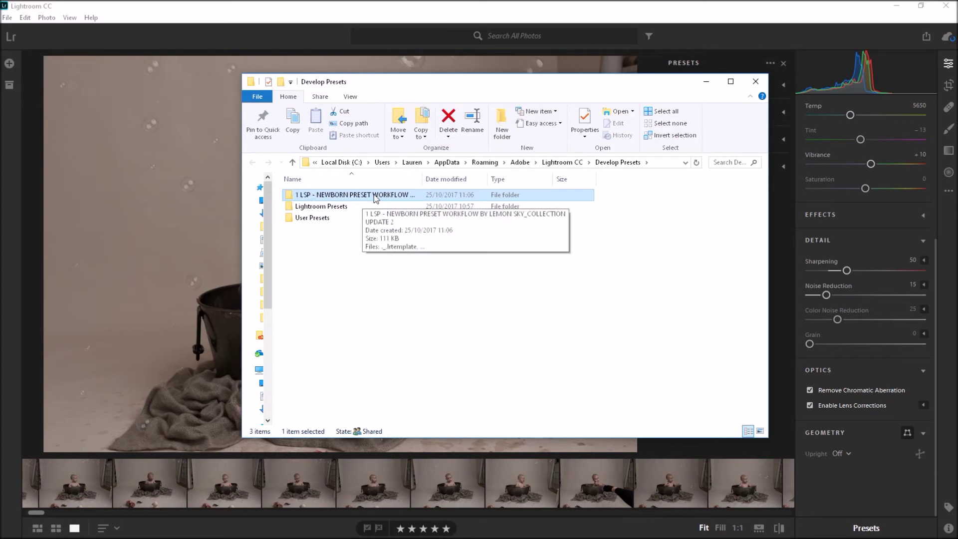
click(755, 81)
click(955, 7)
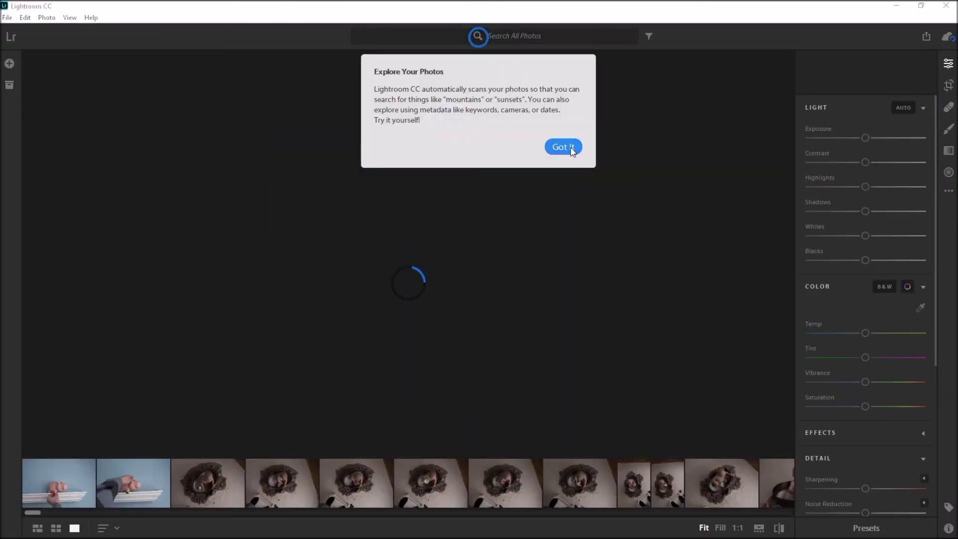
Step: Dismiss the Explore Your Photos tip once Lightroom CC has relaunched
click(568, 148)
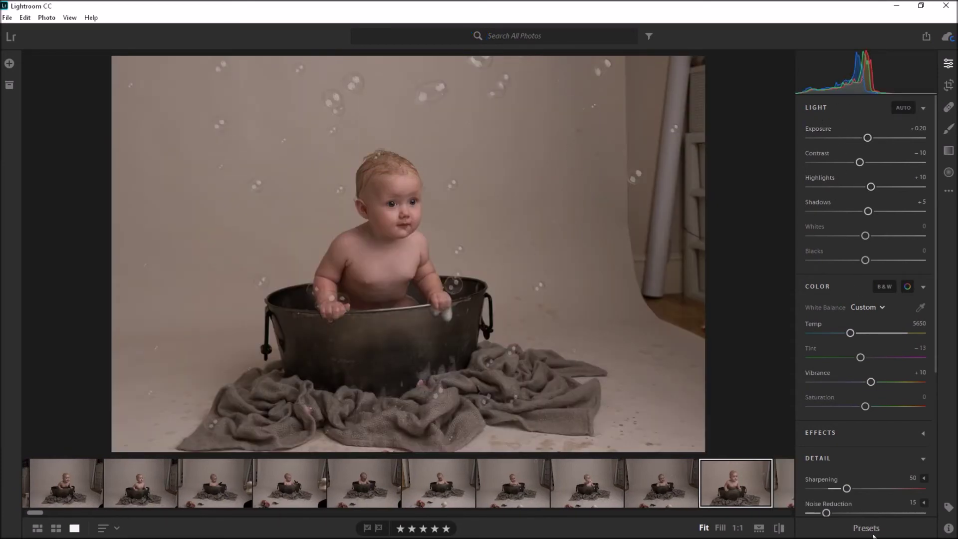
Step: Show the presets list and expand the 1 LSP newborn preset group
click(867, 528)
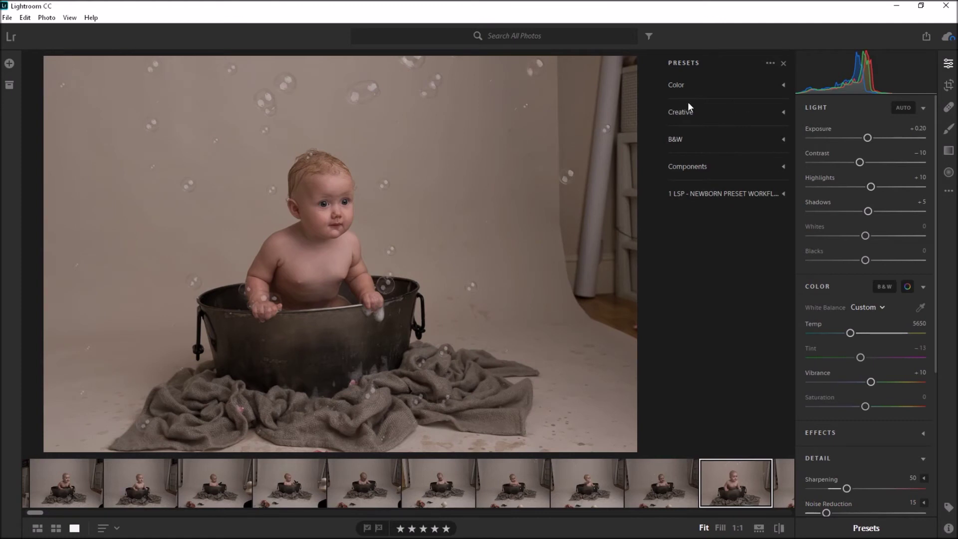
click(783, 193)
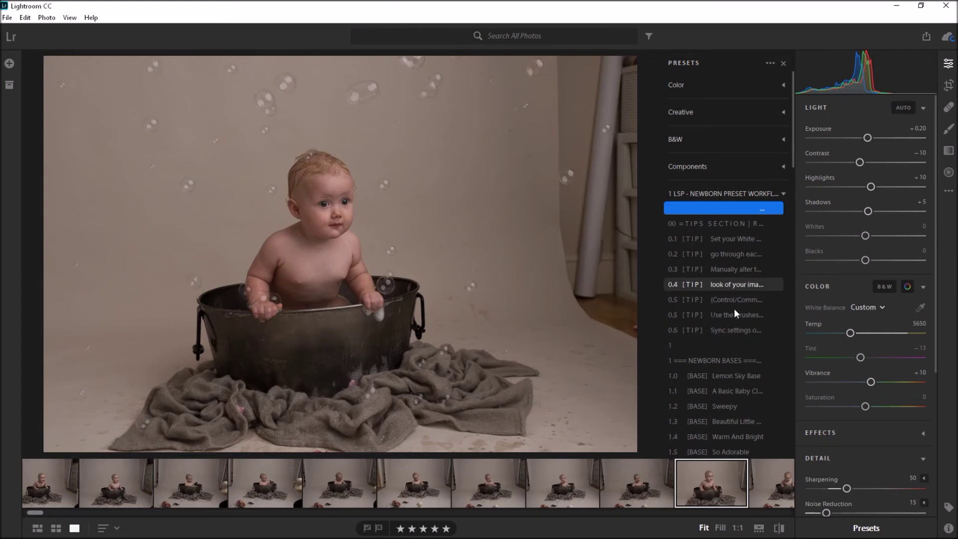
scroll(734, 308, down, 2)
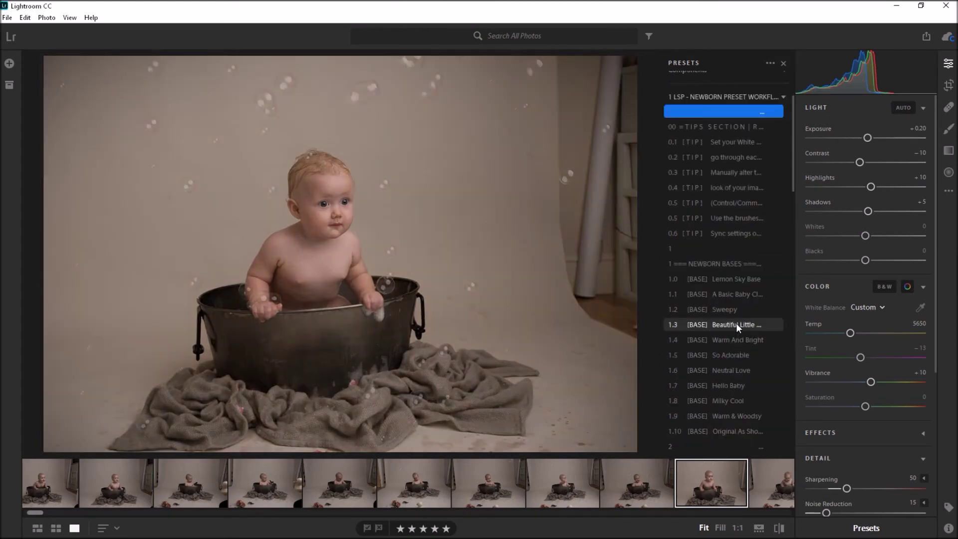
Step: Compare the Warm And Bright, So Adorable, Hello Baby and Milky Cool base presets, then apply Warm & Woodsy
click(731, 338)
click(731, 355)
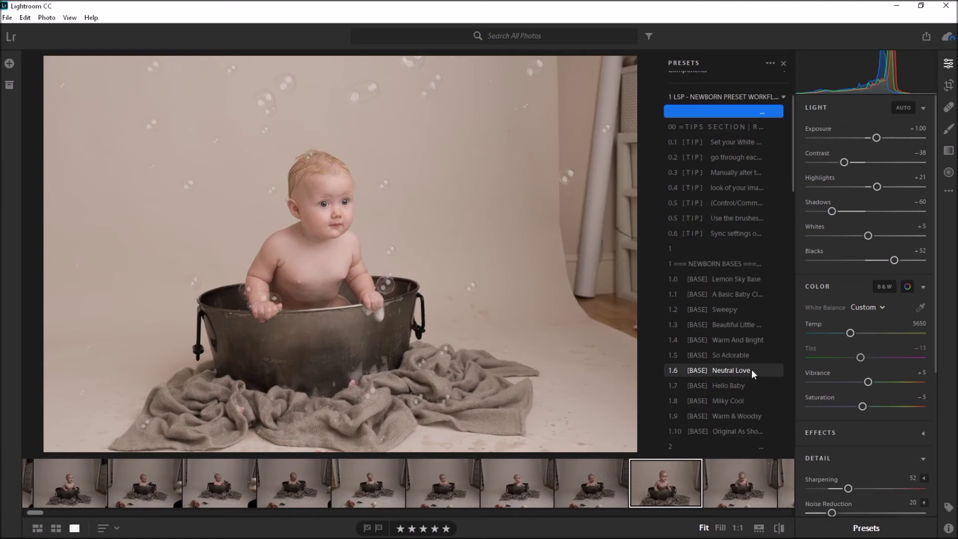
click(730, 384)
click(725, 401)
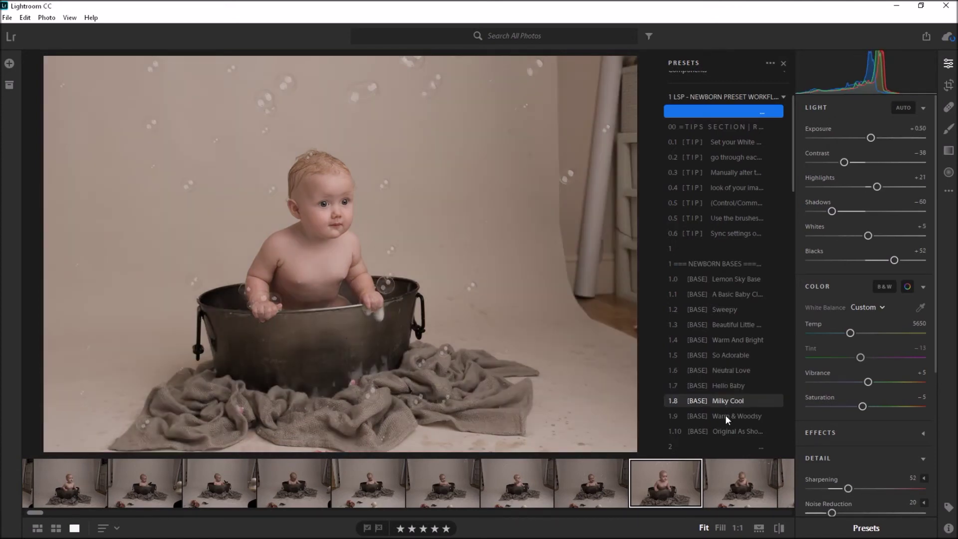
click(726, 416)
click(724, 429)
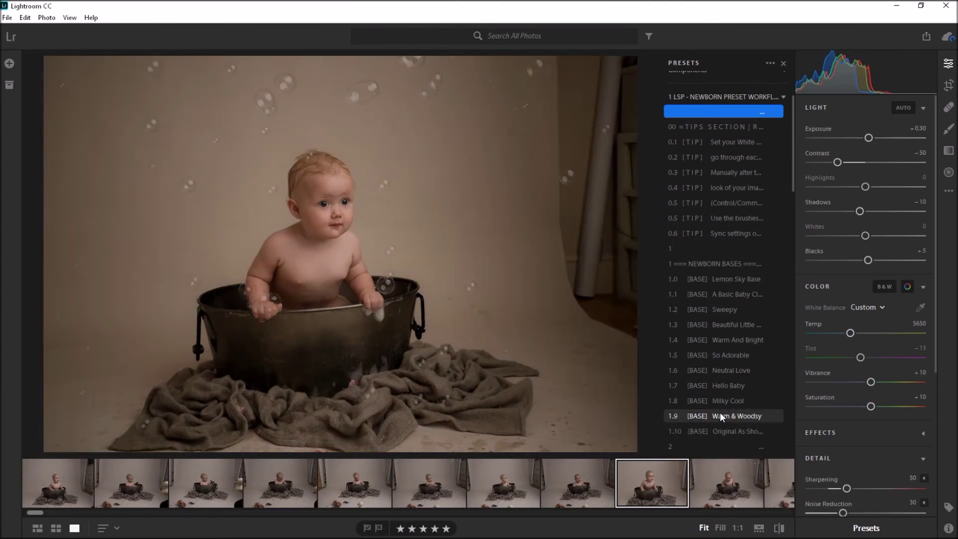
click(720, 412)
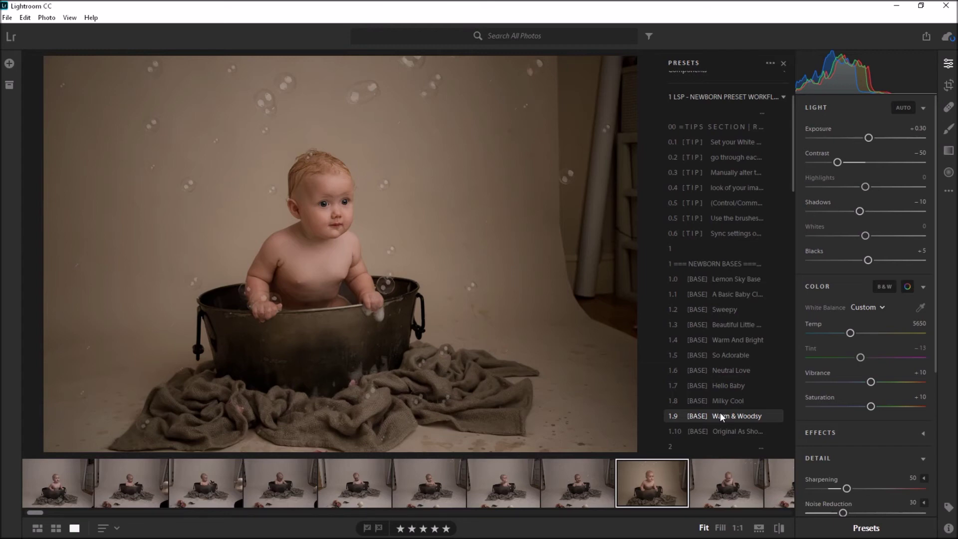
Step: Try the Milky Cool, Lemon Sky Base, 1.1 and So Adorable base presets for comparison
click(726, 400)
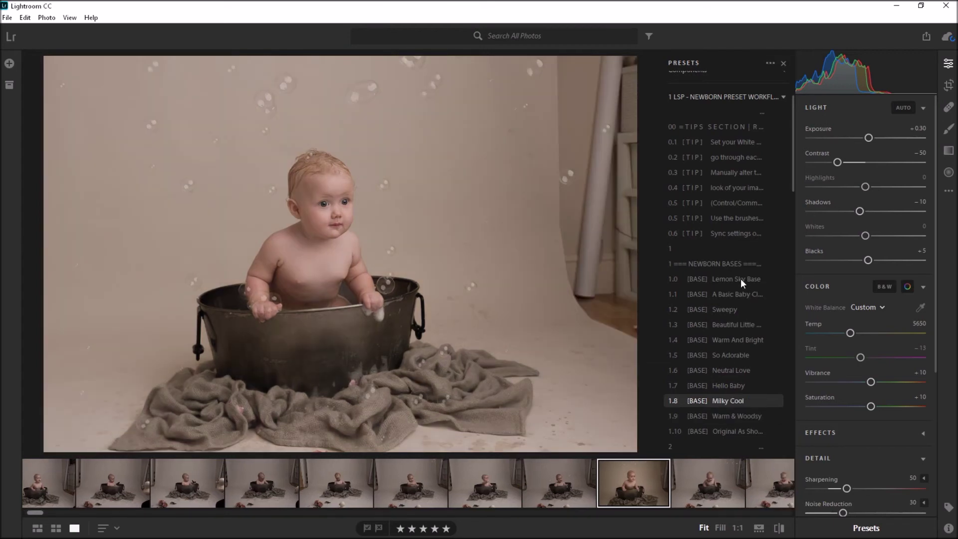
click(742, 281)
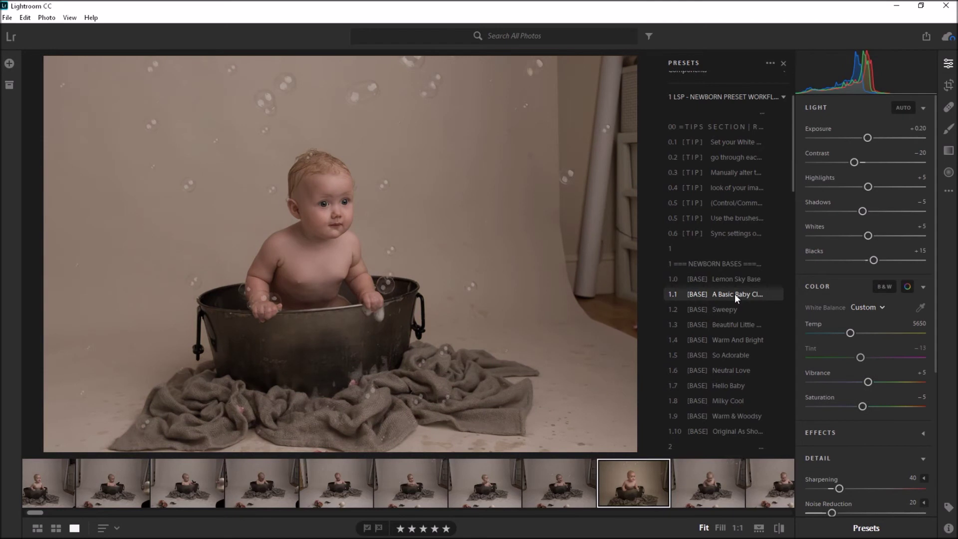
click(738, 297)
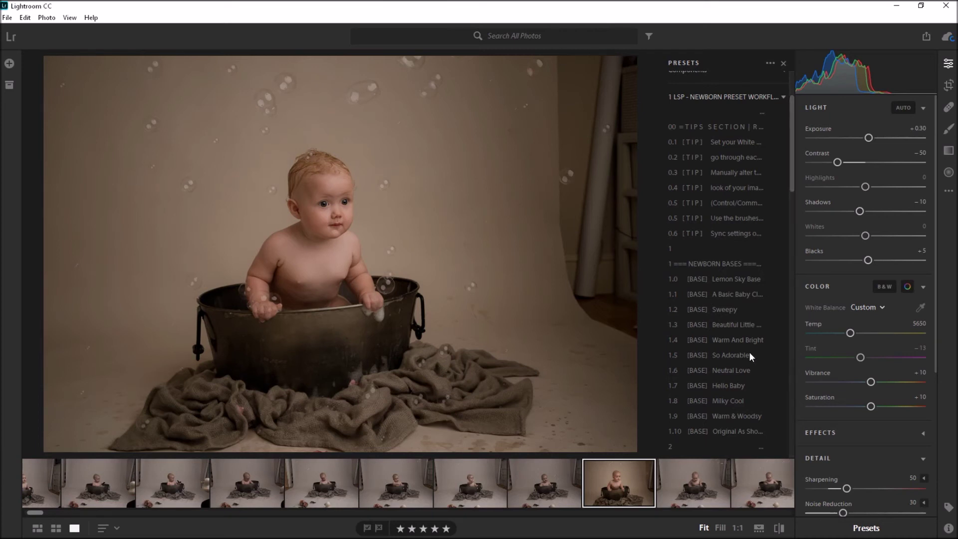
click(717, 349)
scroll(719, 298, down, 5)
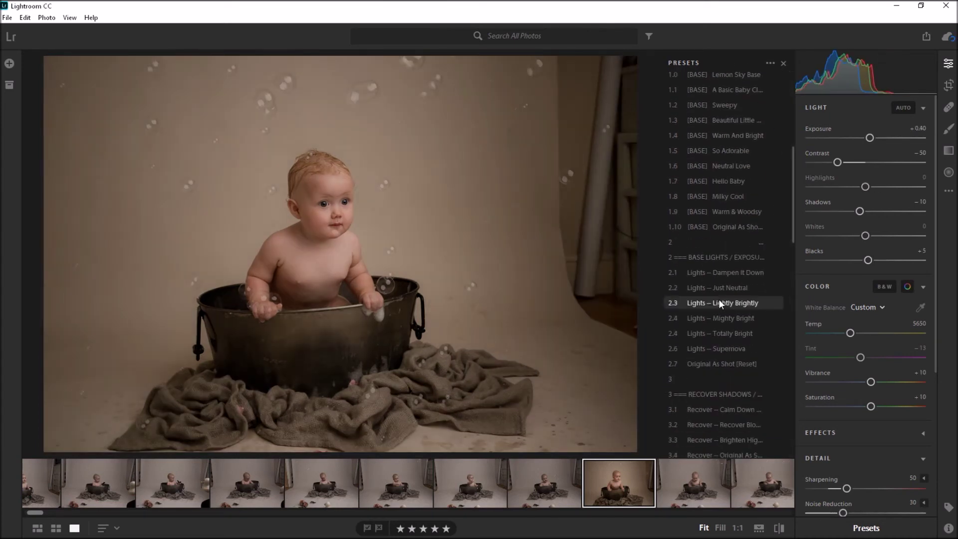
Step: Try a 2.x Lights preset, then apply 3.3 Recover – Brighten Highlights (highlights +60, whites +20)
click(715, 319)
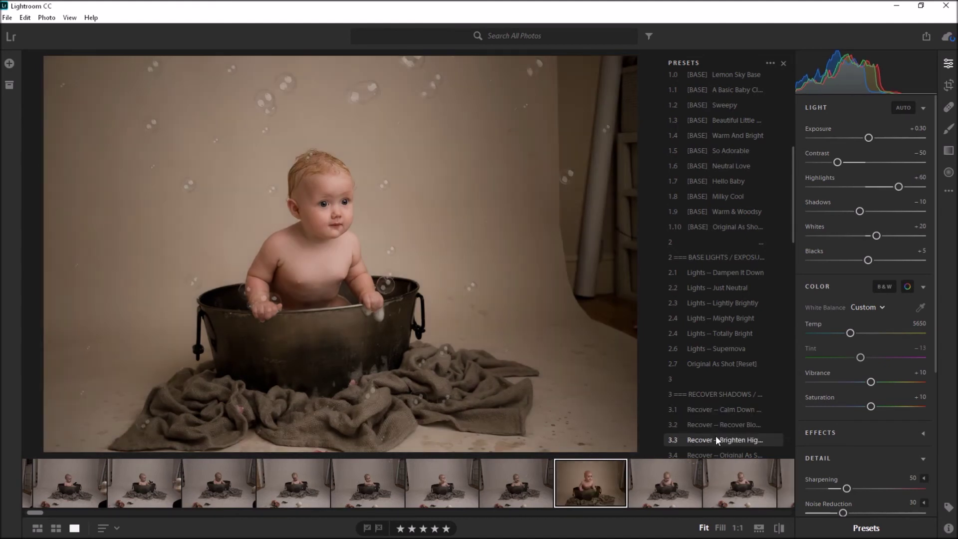
click(717, 438)
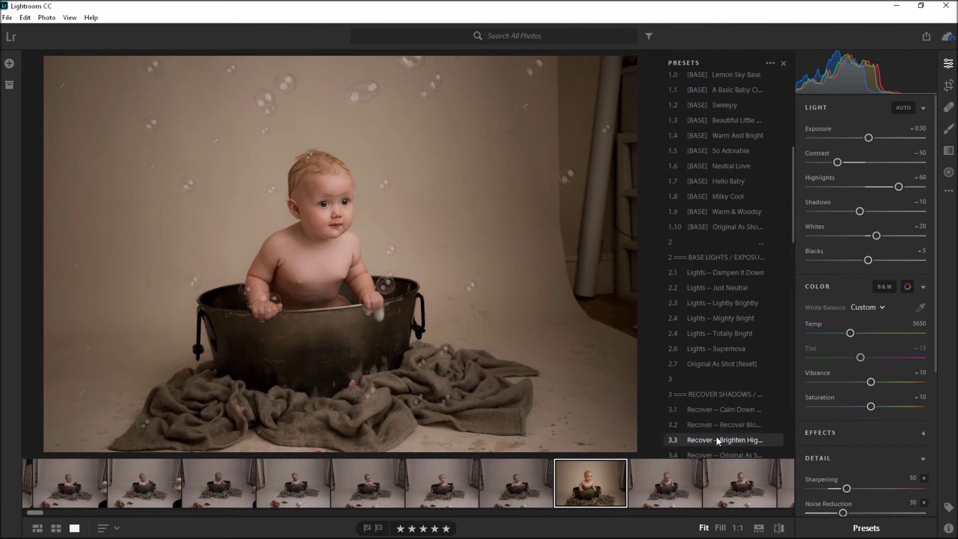
click(949, 86)
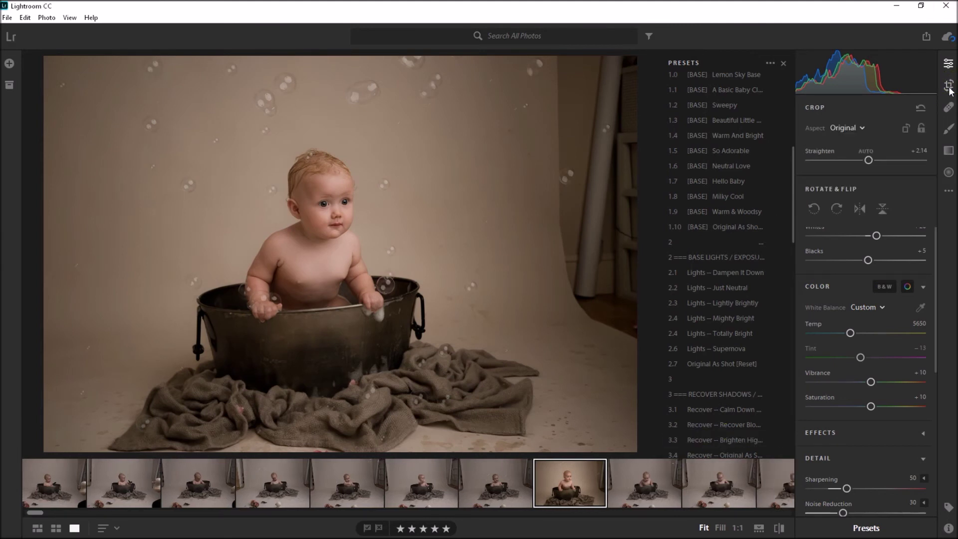
Step: Crop tighter around the baby and bucket and rotate the photo to straighten it by +4.67
drag(640, 98, 613, 113)
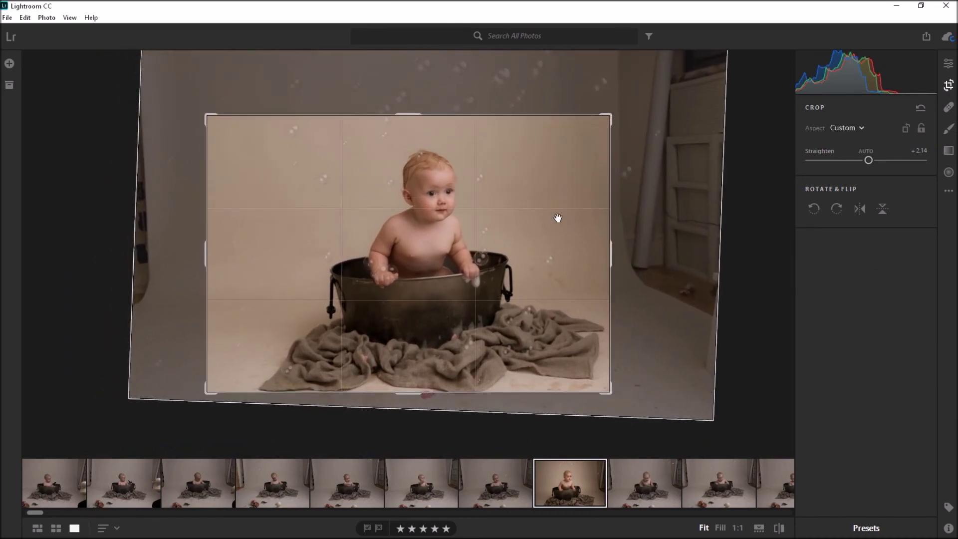
drag(439, 345, 424, 342)
drag(682, 303, 663, 310)
drag(458, 325, 458, 317)
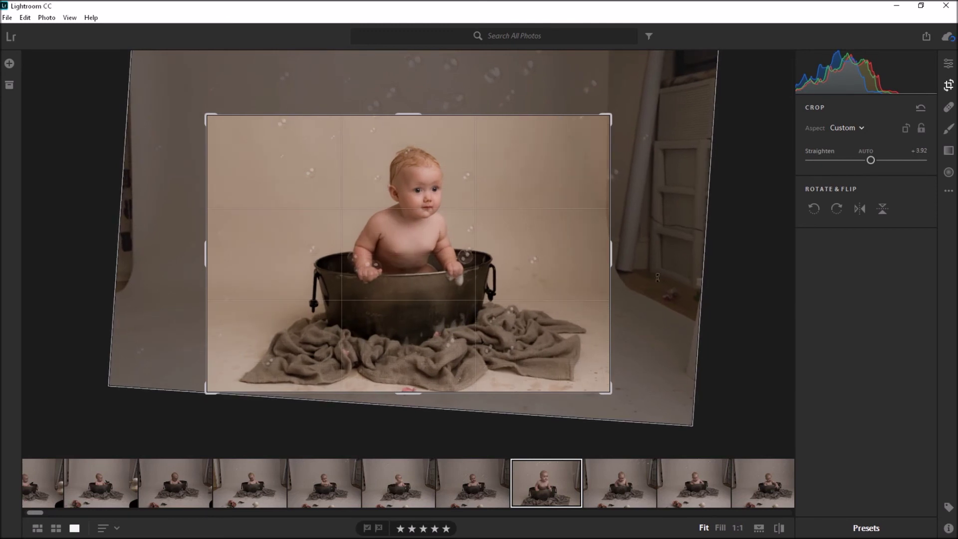
drag(657, 277, 655, 282)
drag(519, 315, 521, 319)
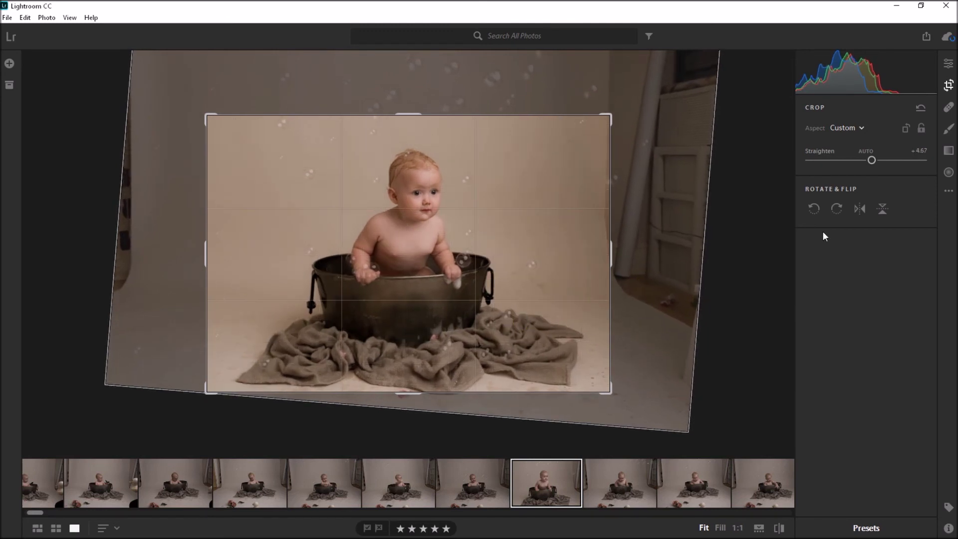
click(948, 85)
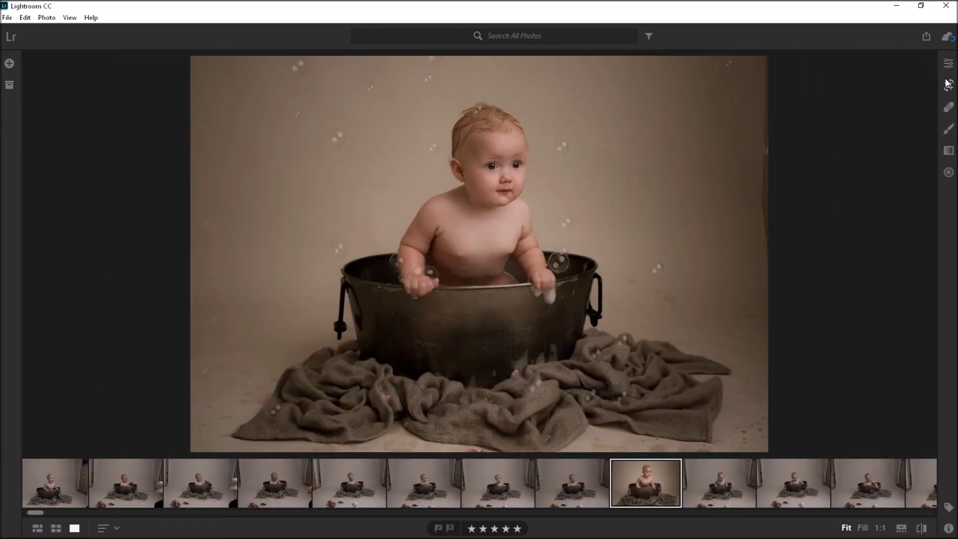
mouse_move(948, 40)
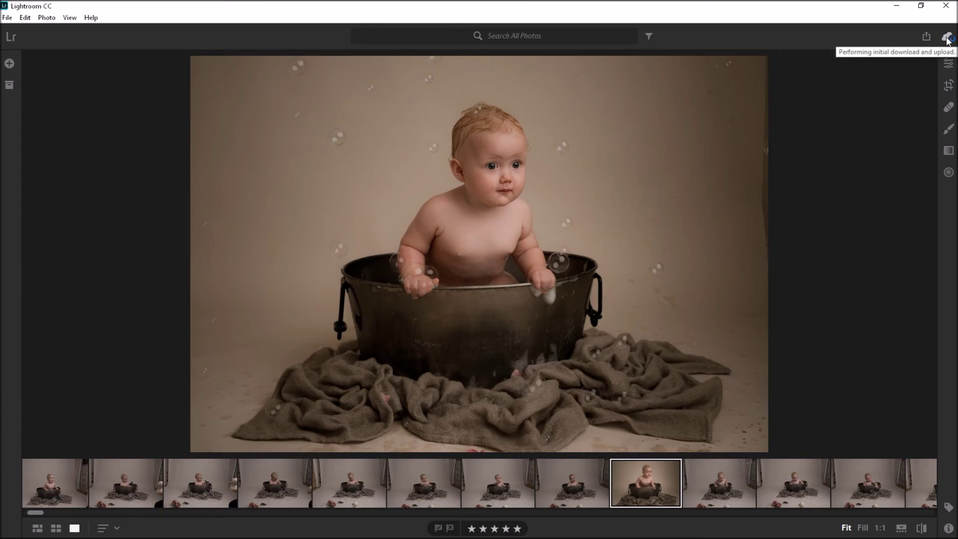
click(947, 38)
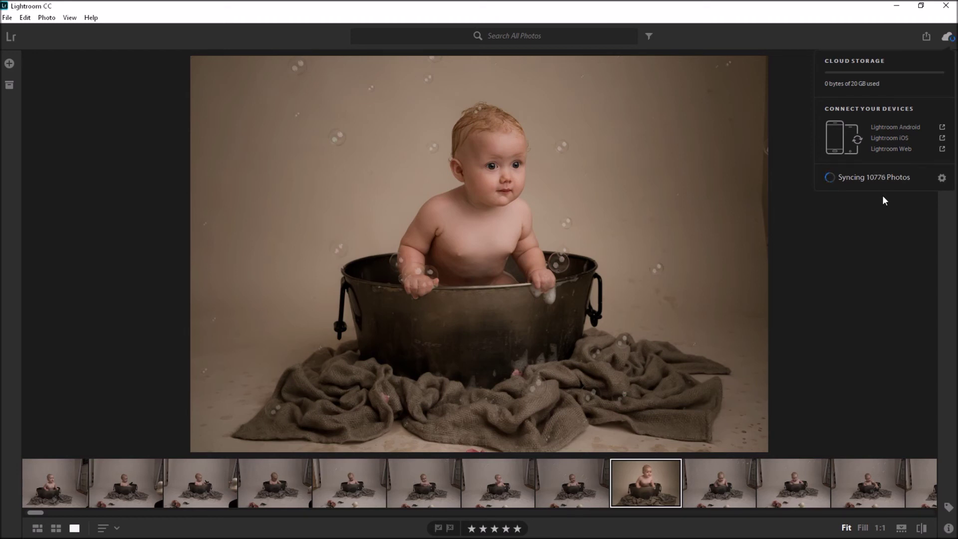
click(947, 37)
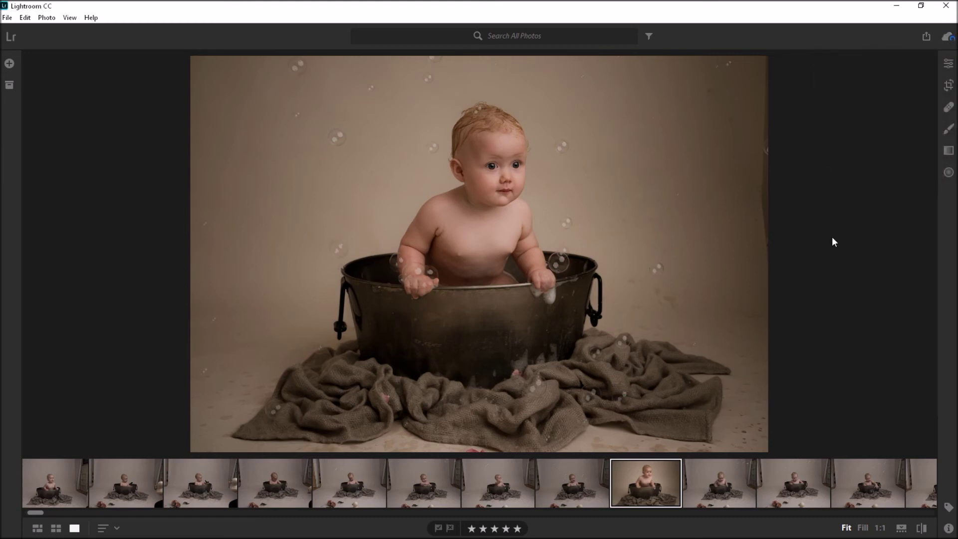